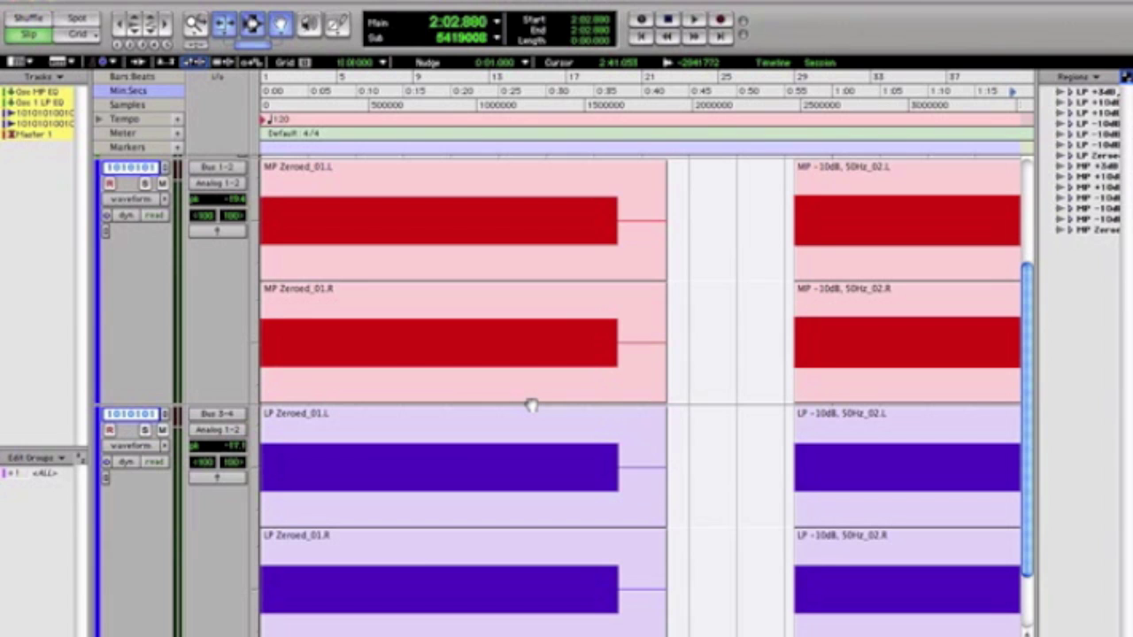
Show the Mix window with the Osc MP EQ and Osc 1 LP EQ channel strips and their SSLEQ inserts
{"action": "key", "text": "super+equal"}
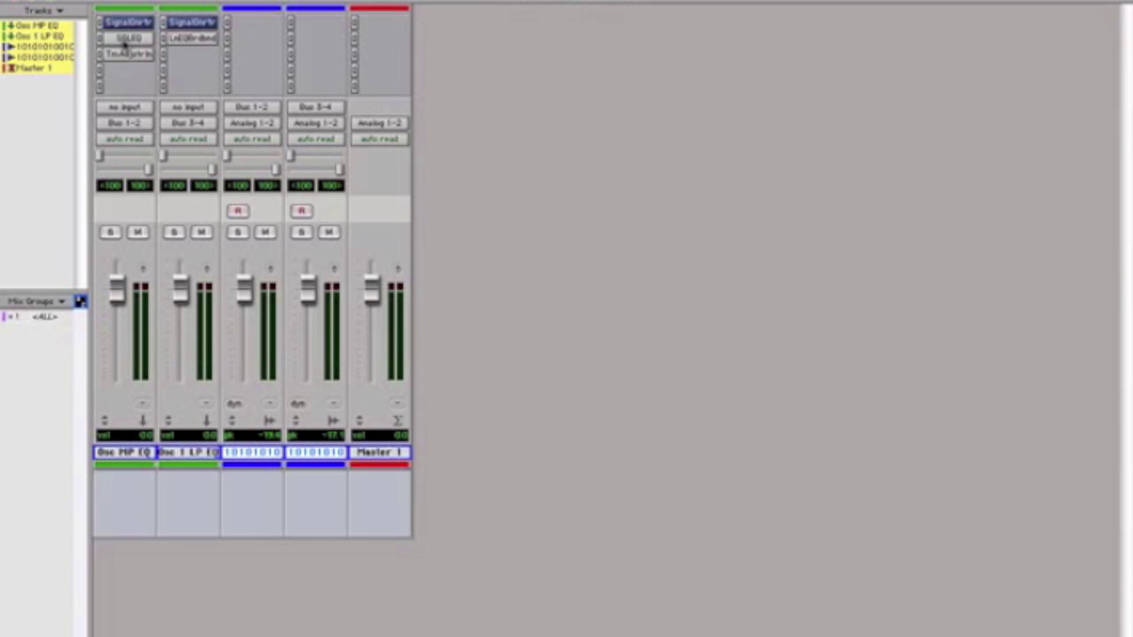
{"action": "left_click", "coordinate": [127, 39]}
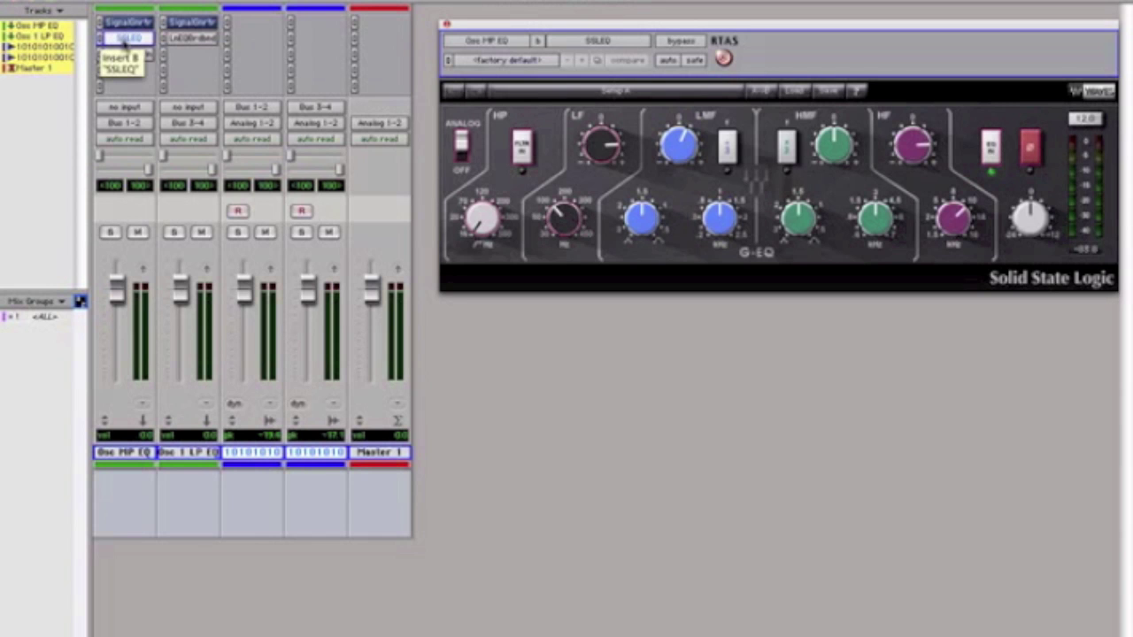
{"action": "left_click", "coordinate": [179, 41]}
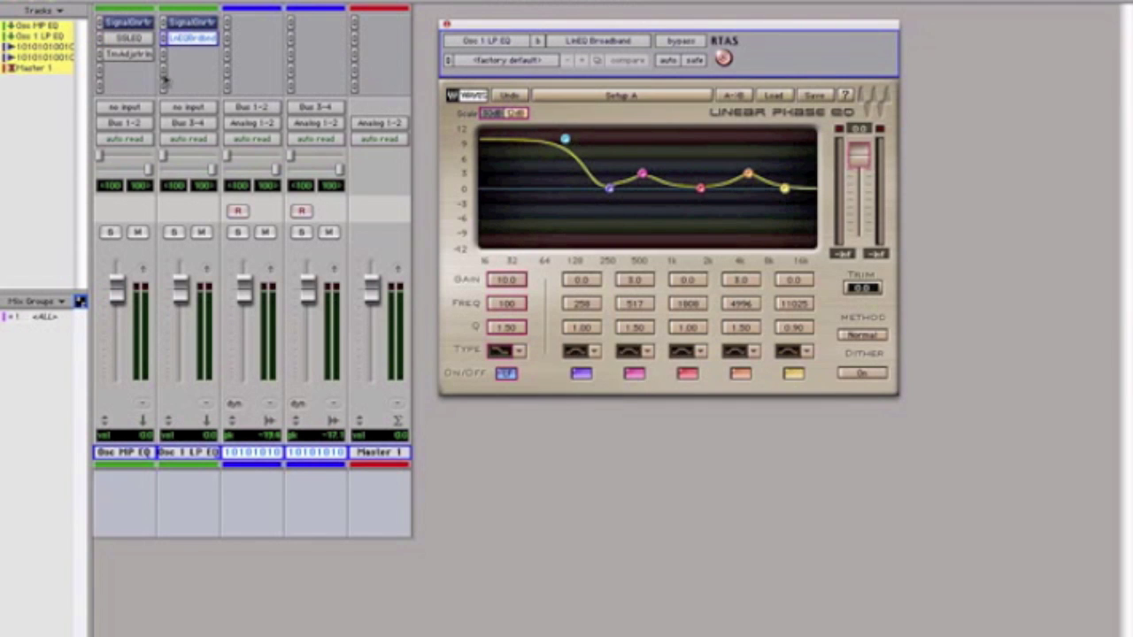
{"action": "left_click", "coordinate": [129, 54]}
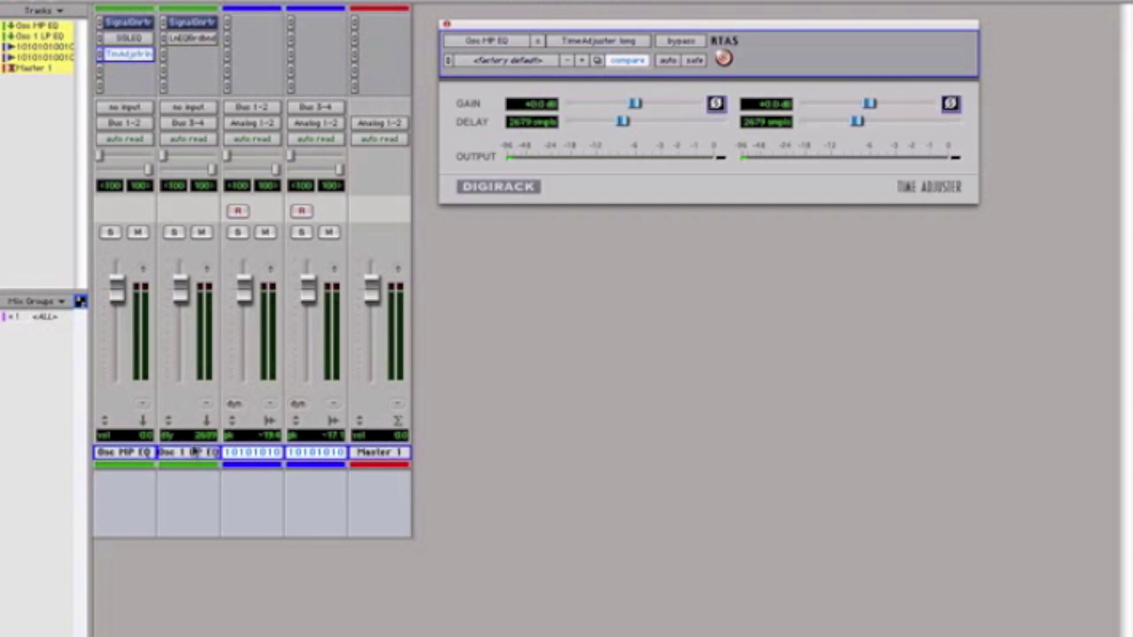
{"action": "left_click", "coordinate": [447, 25]}
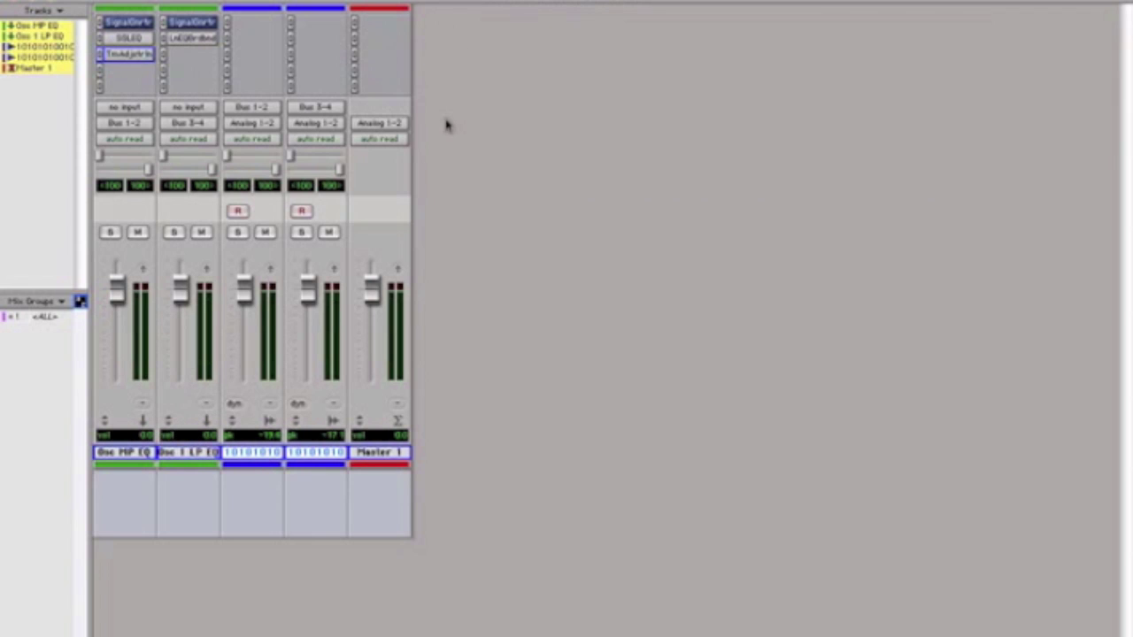
{"action": "key", "text": "super+Tab"}
{"action": "key", "text": "super+Tab"}
{"action": "key", "text": "super+Tab"}
{"action": "key", "text": "super+Tab"}
{"action": "key", "text": "super+Tab"}
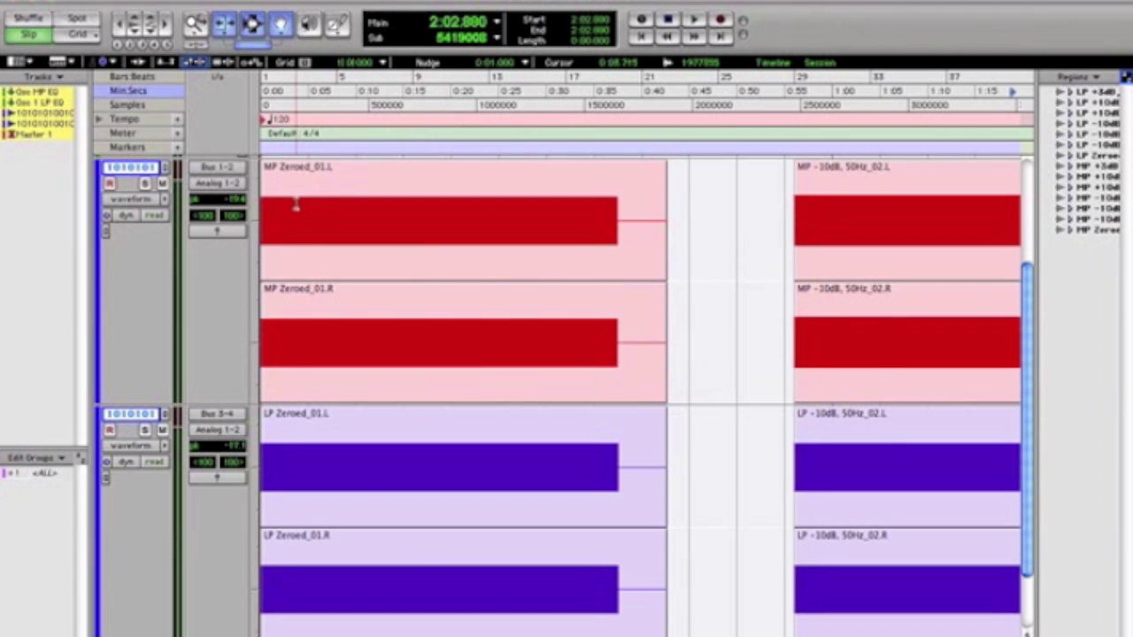
Play the MP and LP Zeroed test tones from about 0:03.8, then stop to read their peaks
{"action": "left_click", "coordinate": [297, 202]}
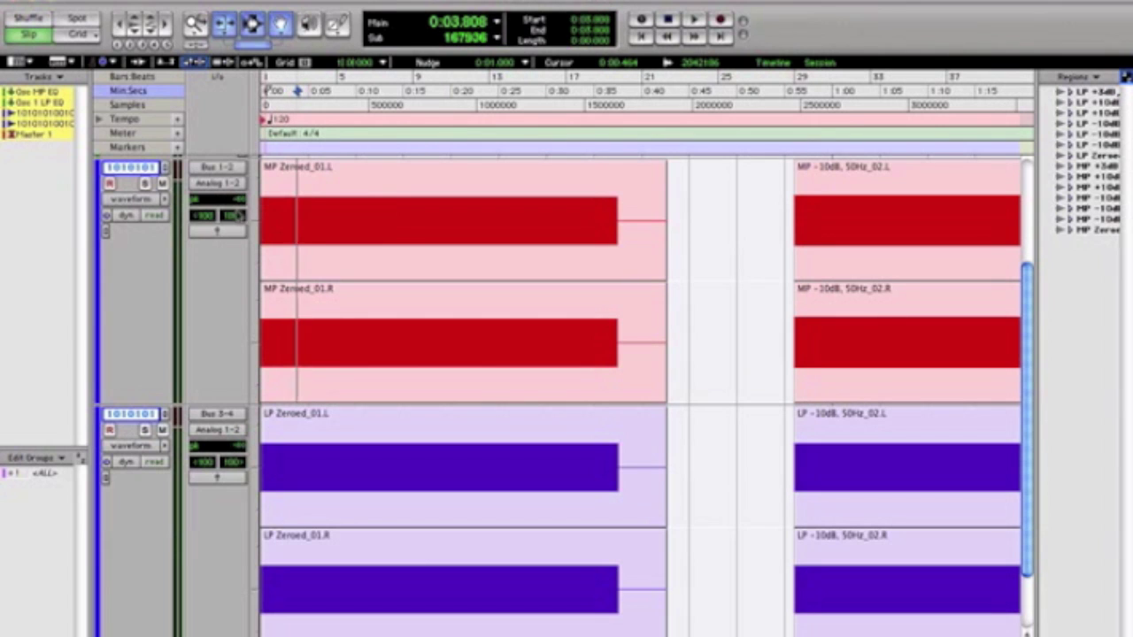
{"action": "key", "text": "space"}
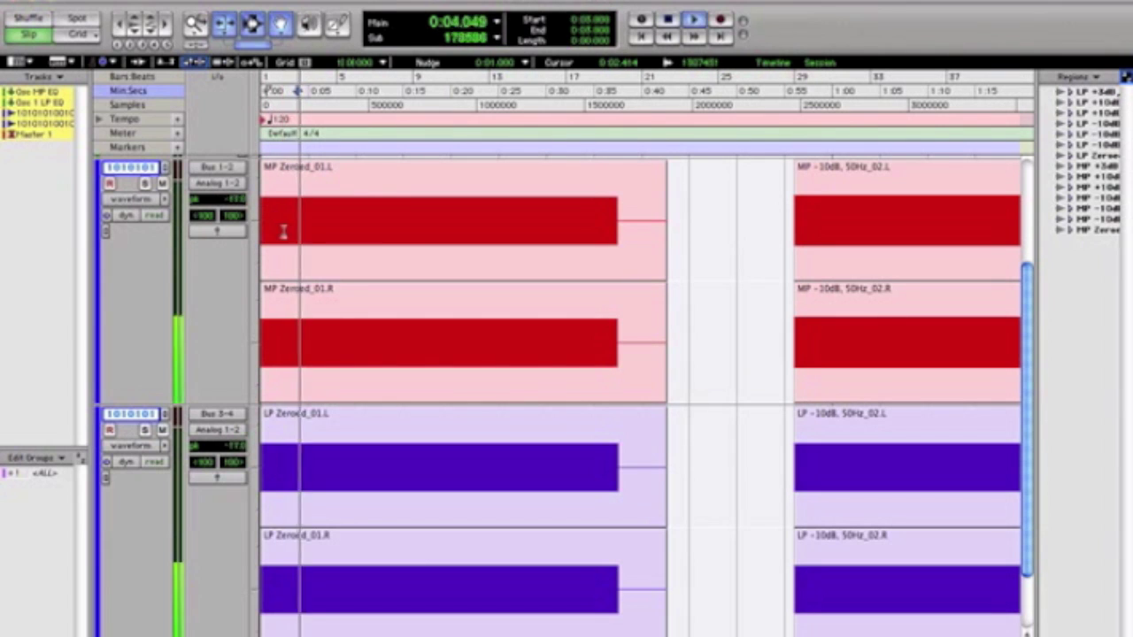
{"action": "key", "text": "space"}
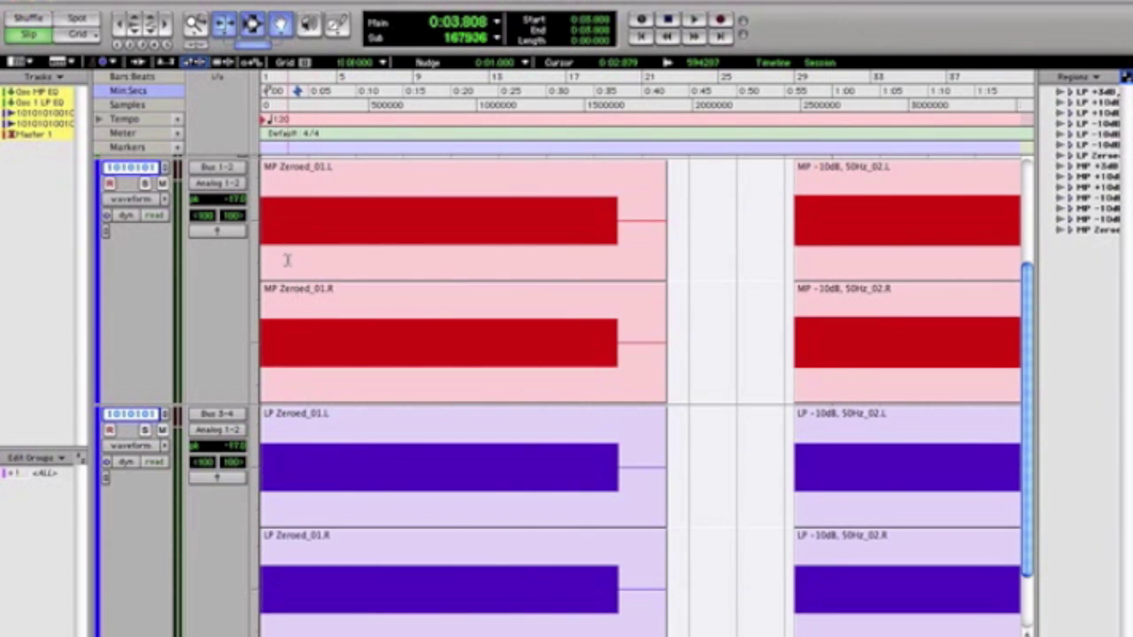
{"action": "scroll", "coordinate": [285, 229], "scroll_direction": "right", "scroll_amount": 10}
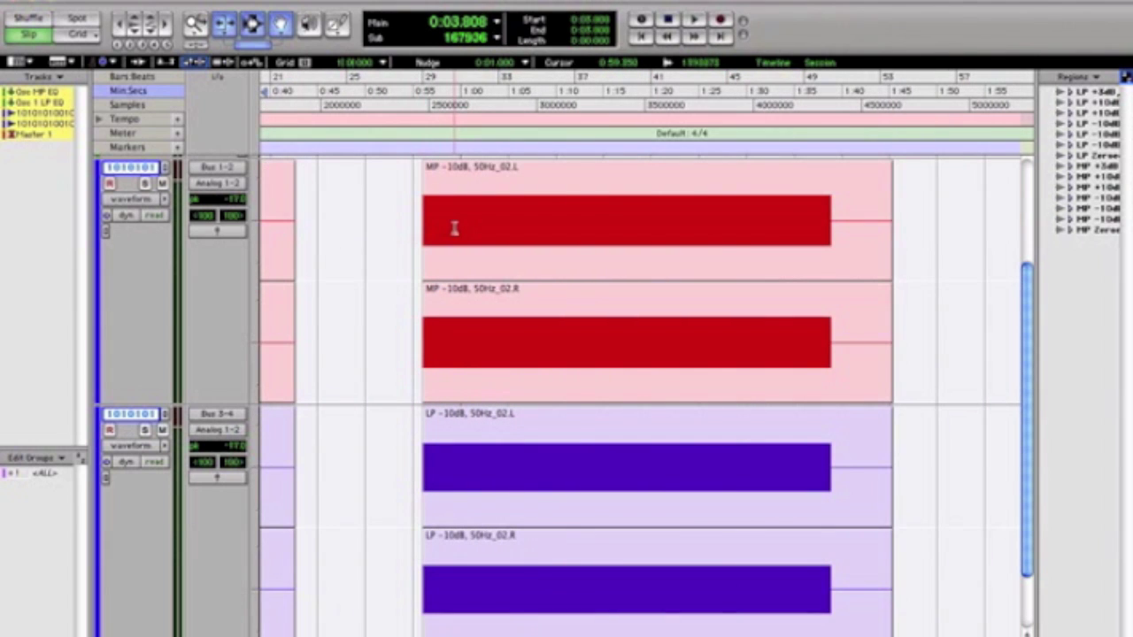
Play the MP and LP -10dB, 50Hz tones from 0:59.350, stop, then briefly replay them
{"action": "left_click", "coordinate": [454, 229]}
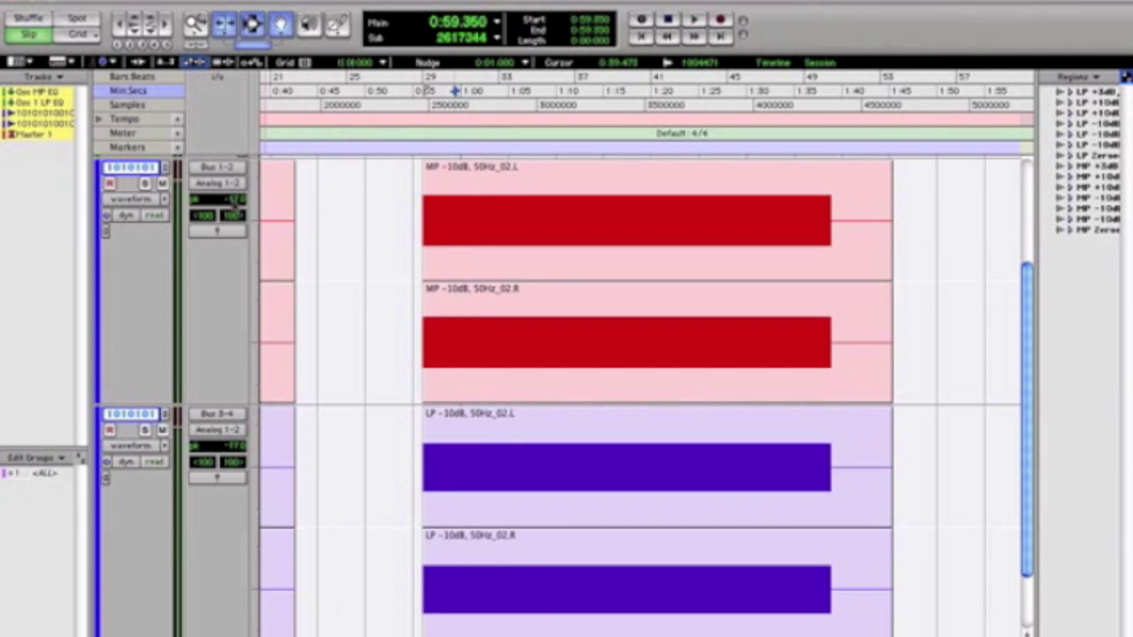
{"action": "key", "text": "space"}
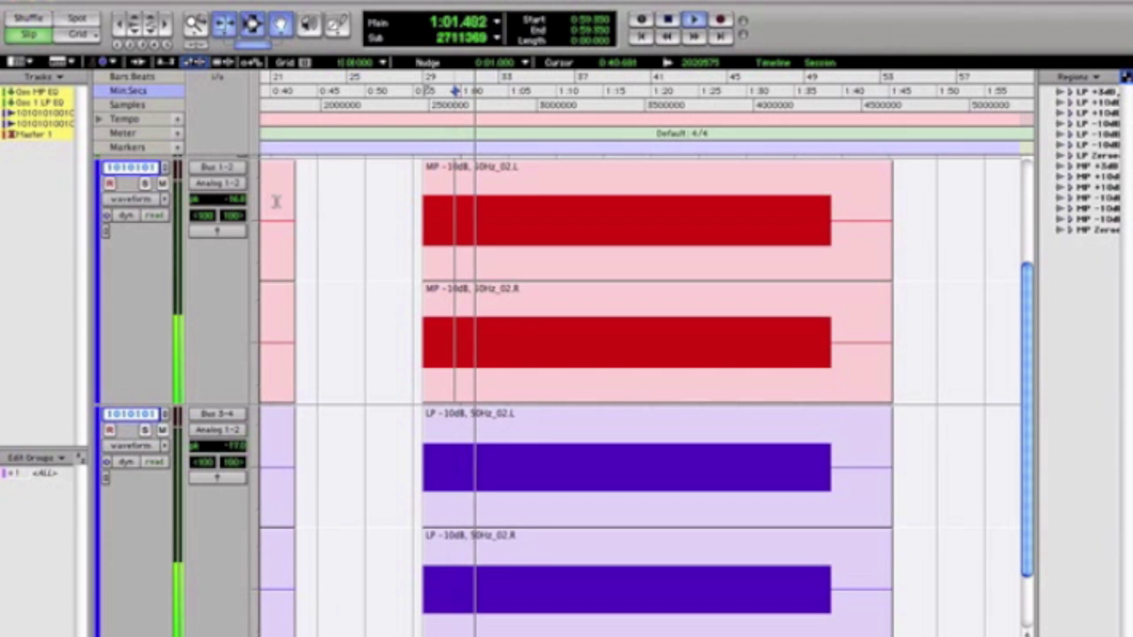
{"action": "key", "text": "space"}
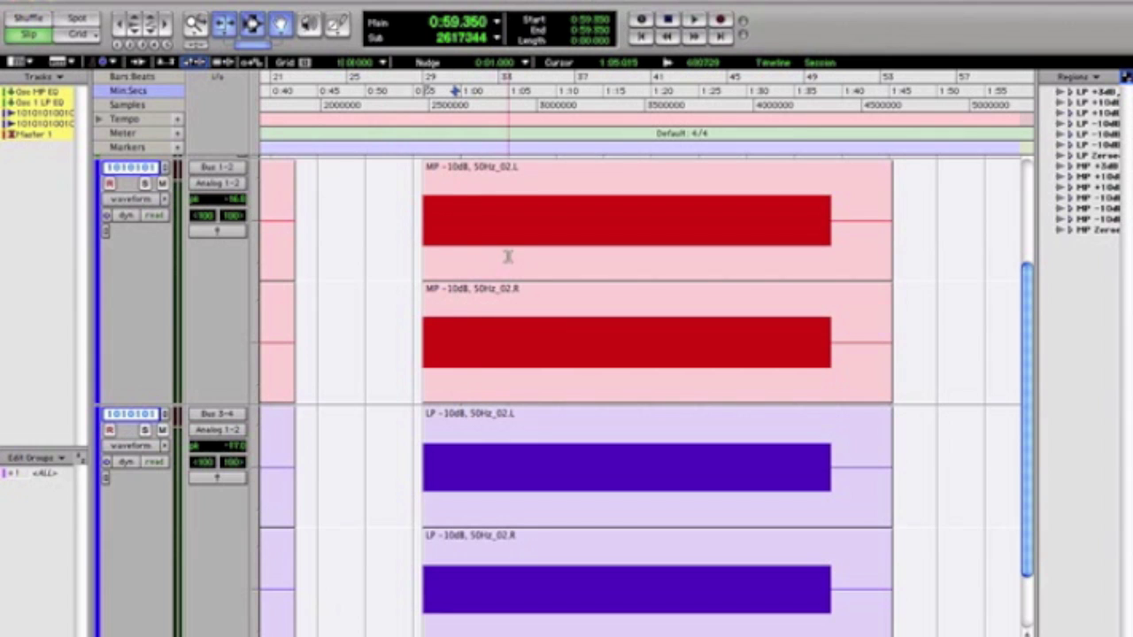
{"action": "key", "text": "space"}
{"action": "key", "text": "space"}
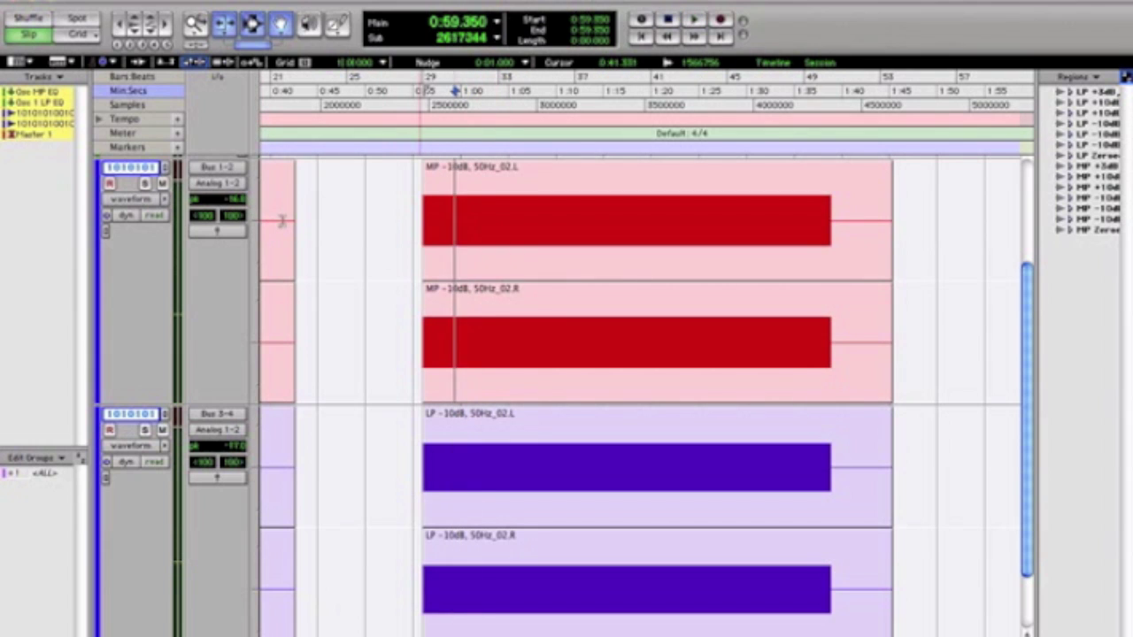
Play the -10dB, 5kHz, Q 1.5 tones from about 2:10.031, then stop
{"action": "scroll", "coordinate": [511, 258], "scroll_direction": "right", "scroll_amount": 5}
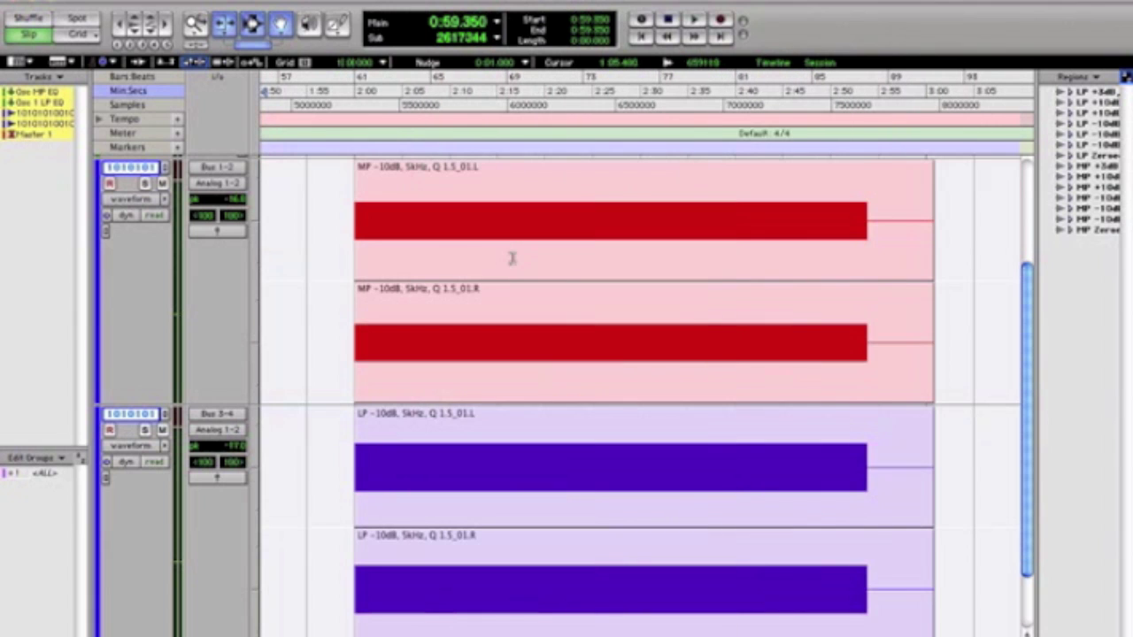
{"action": "left_click", "coordinate": [449, 251]}
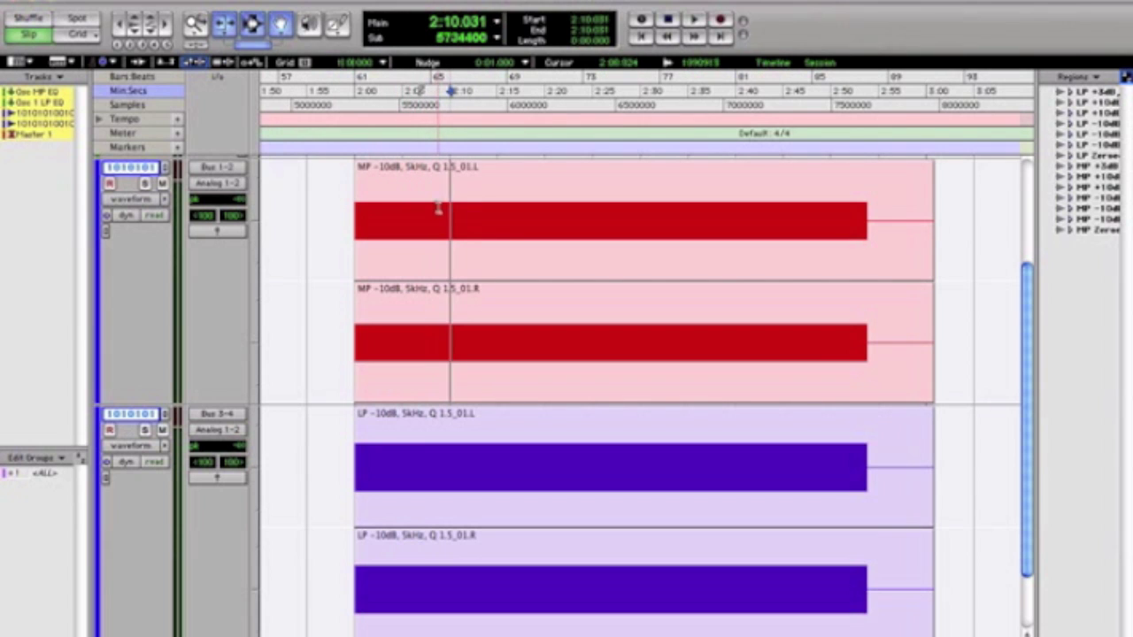
{"action": "key", "text": "space"}
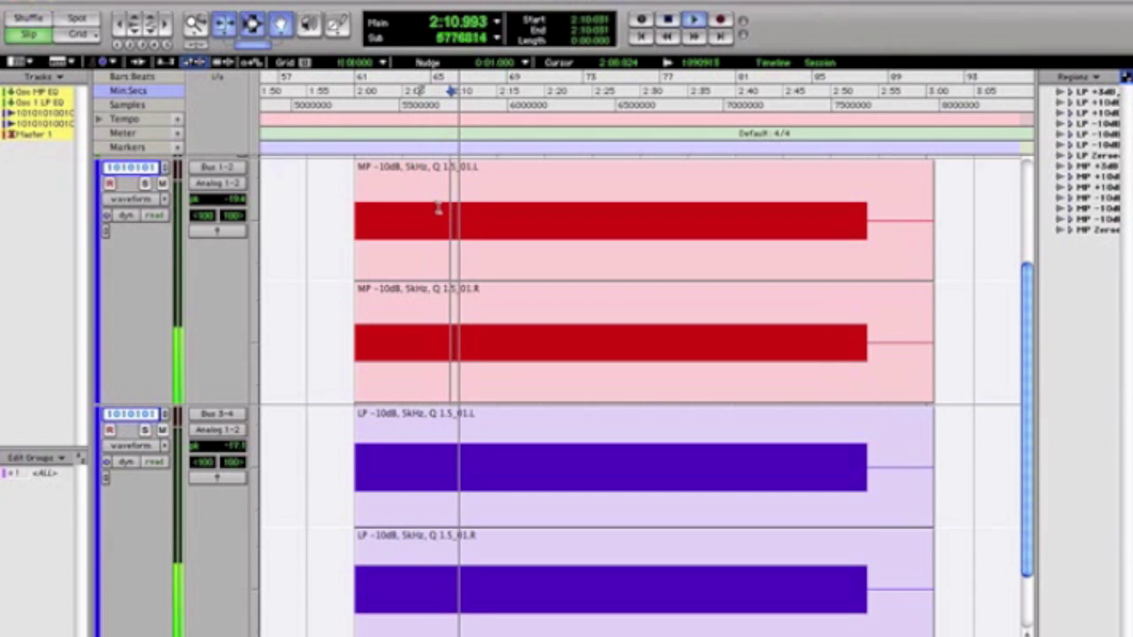
{"action": "key", "text": "space"}
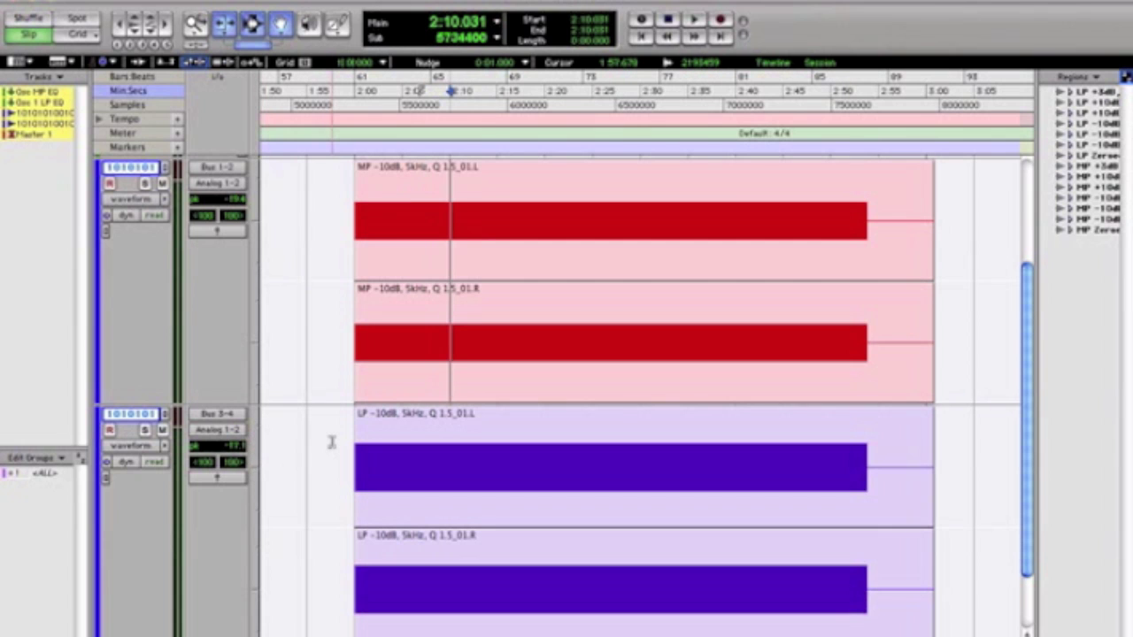
Move the play start to 2:09.753 inside the 5kHz, Q 1.5 tone regions
{"action": "left_click", "coordinate": [447, 433]}
{"action": "scroll", "coordinate": [447, 434], "scroll_direction": "left", "scroll_amount": 10}
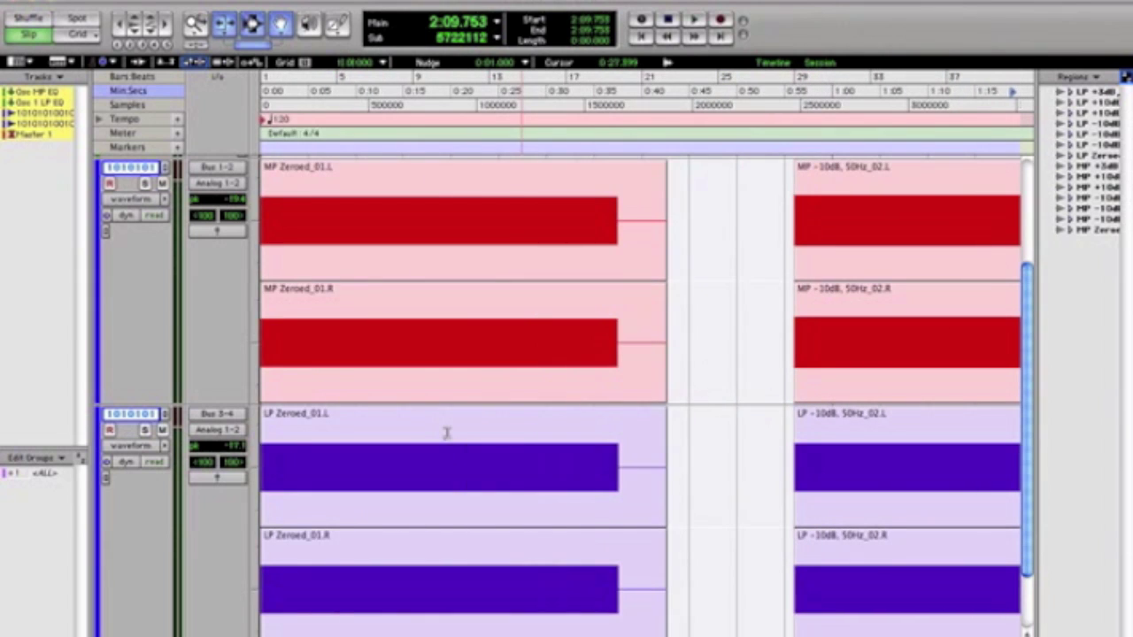
{"action": "scroll", "coordinate": [446, 433], "scroll_direction": "right", "scroll_amount": 10}
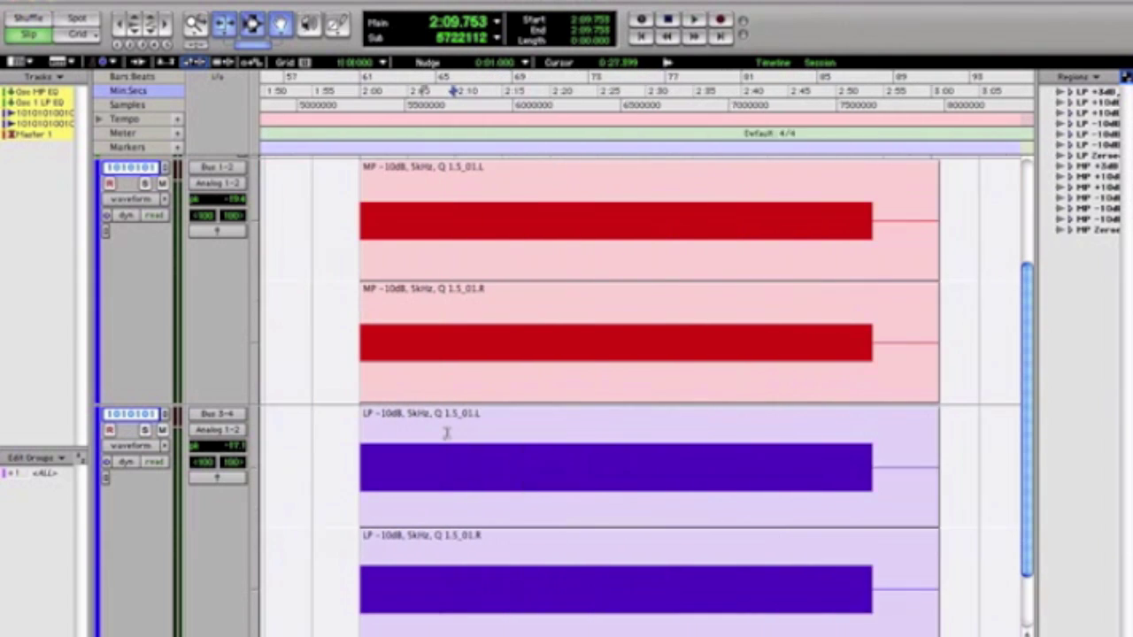
Play the -10dB 5kHz HS / -10dB 100 Hz LS tones from 3:20.527 to read their peaks
{"action": "scroll", "coordinate": [447, 433], "scroll_direction": "right", "scroll_amount": 8}
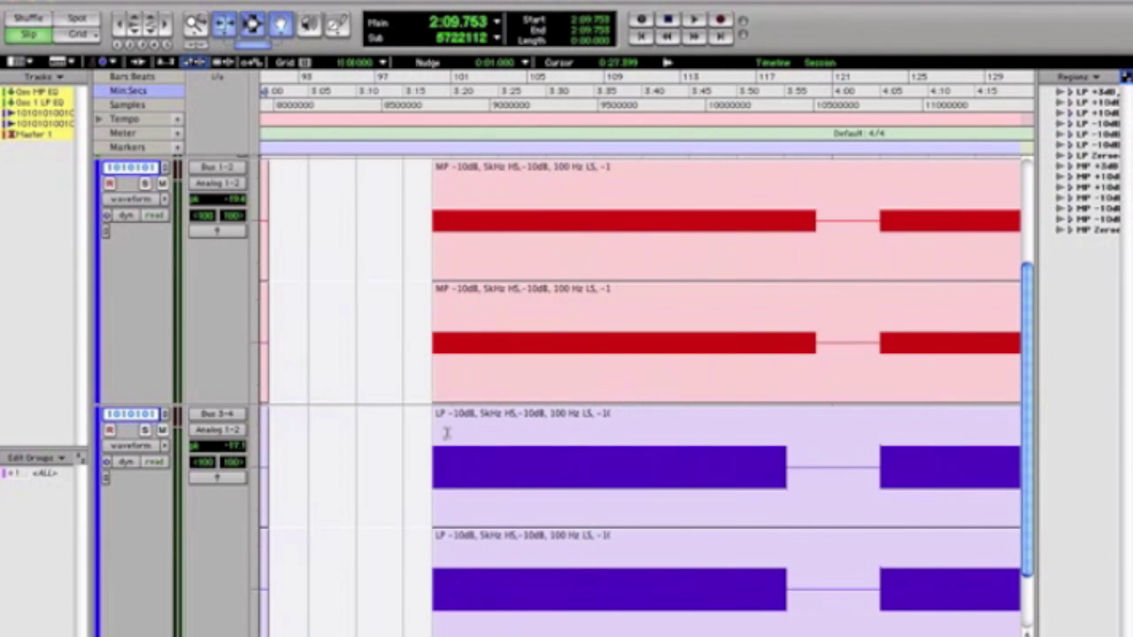
{"action": "scroll", "coordinate": [447, 434], "scroll_direction": "right", "scroll_amount": 1}
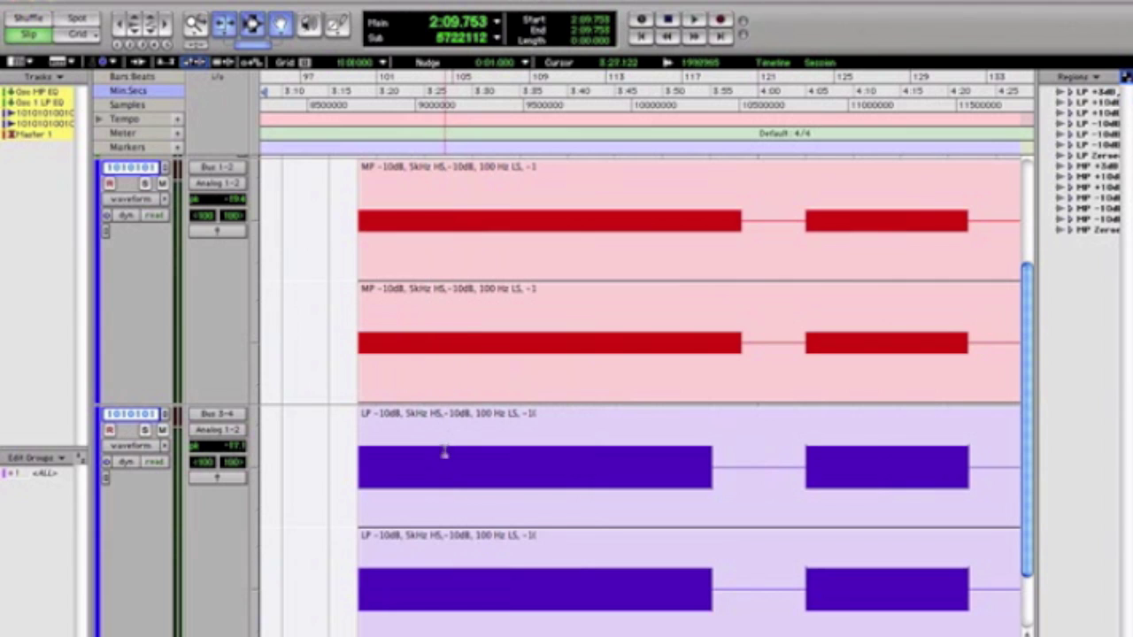
{"action": "left_click", "coordinate": [383, 451]}
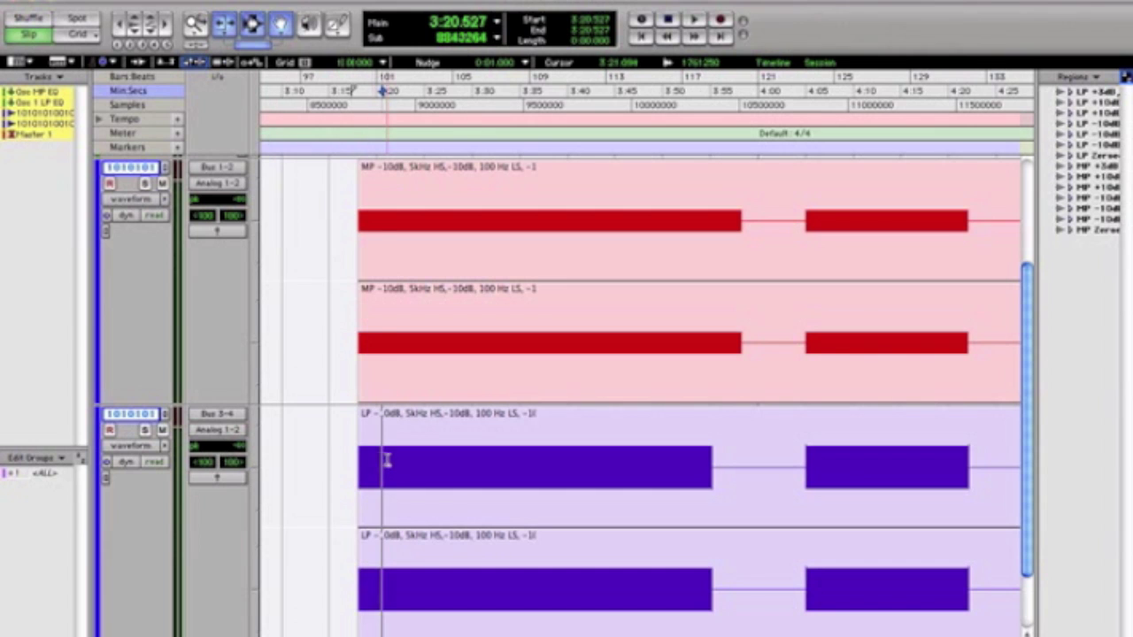
{"action": "key", "text": "space"}
{"action": "key", "text": "space"}
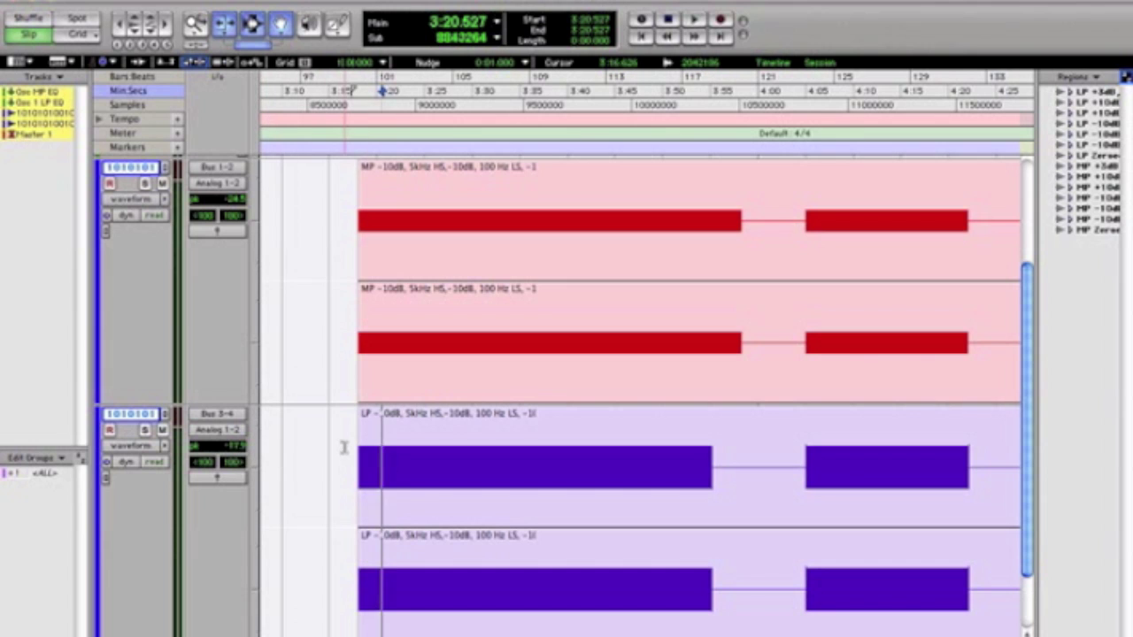
{"action": "scroll", "coordinate": [615, 445], "scroll_direction": "right", "scroll_amount": 10}
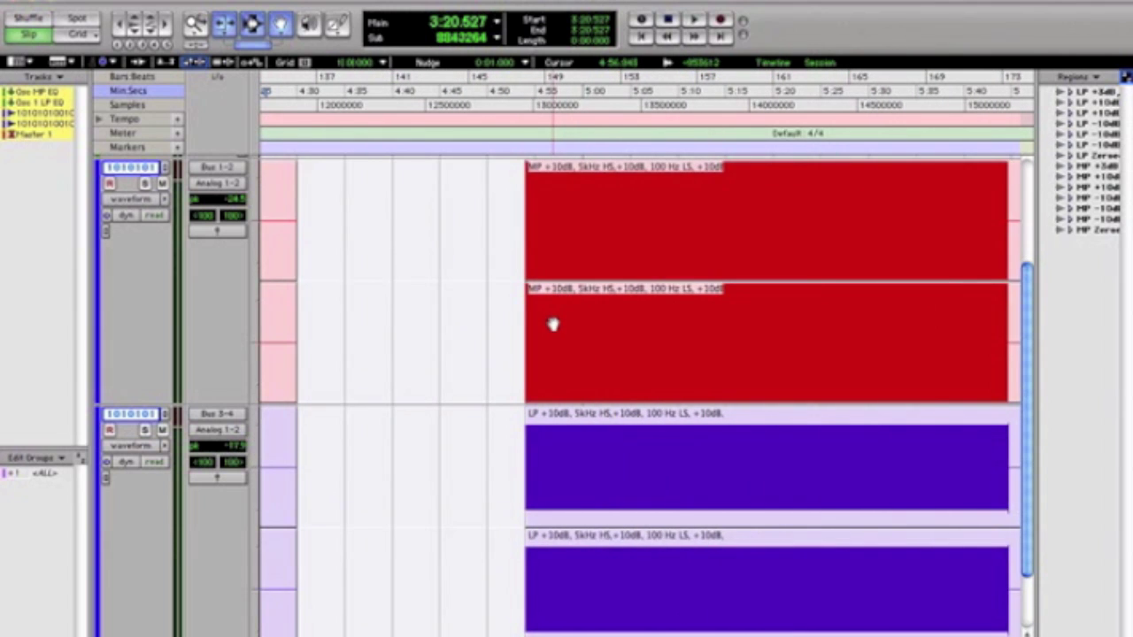
Play the +10dB 5kHz HS / +10dB 100 Hz LS tones from 4:57.865, then stop
{"action": "scroll", "coordinate": [552, 325], "scroll_direction": "right", "scroll_amount": 1}
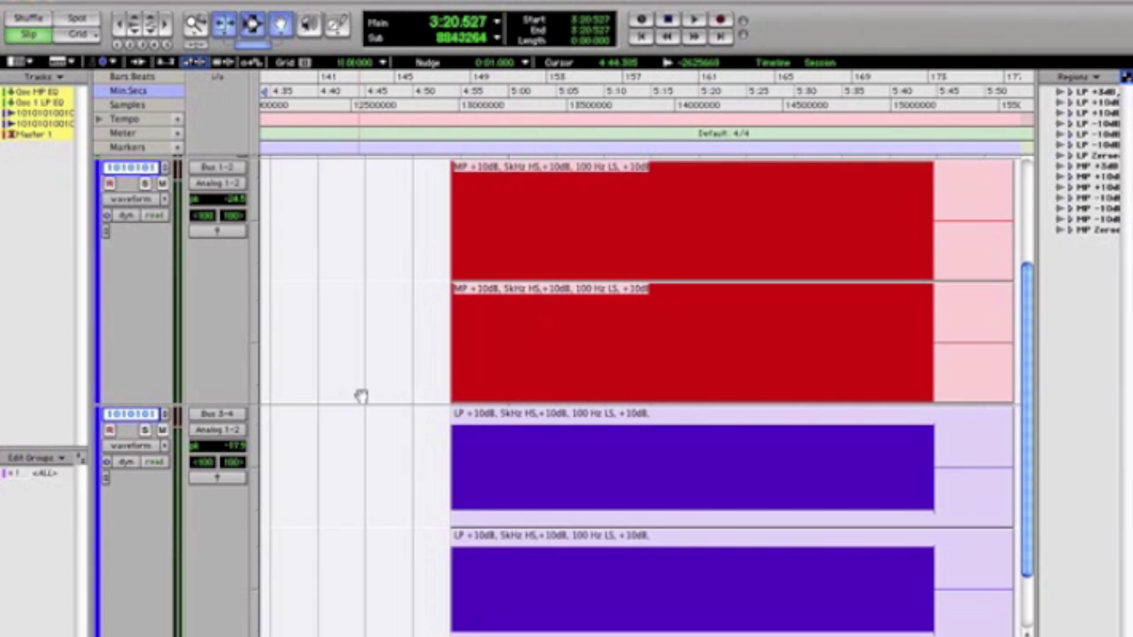
{"action": "left_click", "coordinate": [489, 439]}
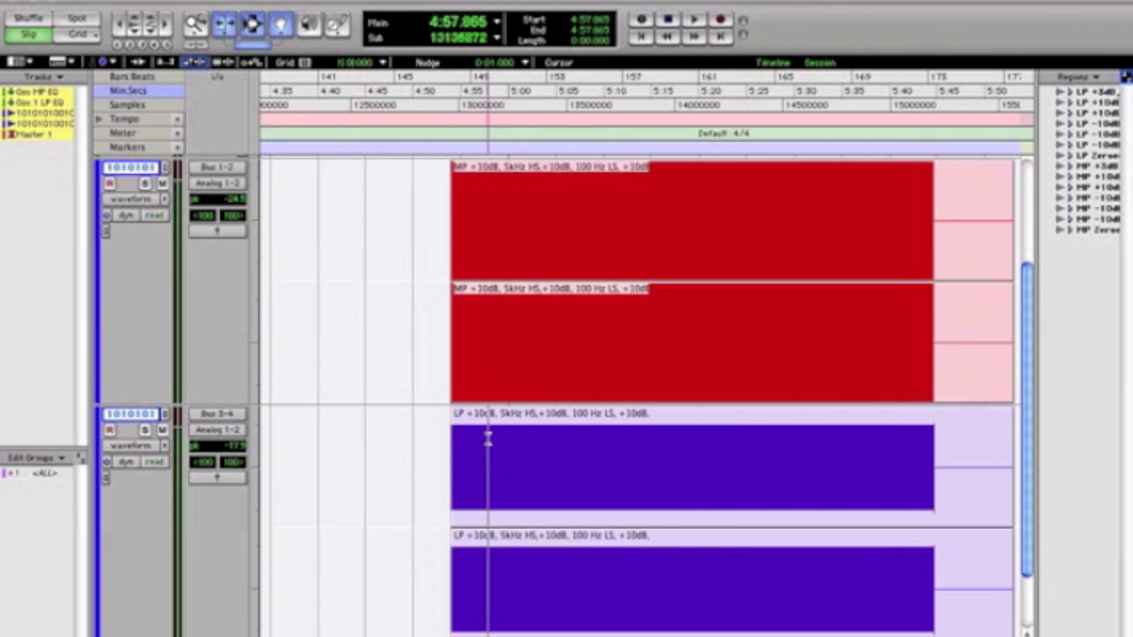
{"action": "key", "text": "space"}
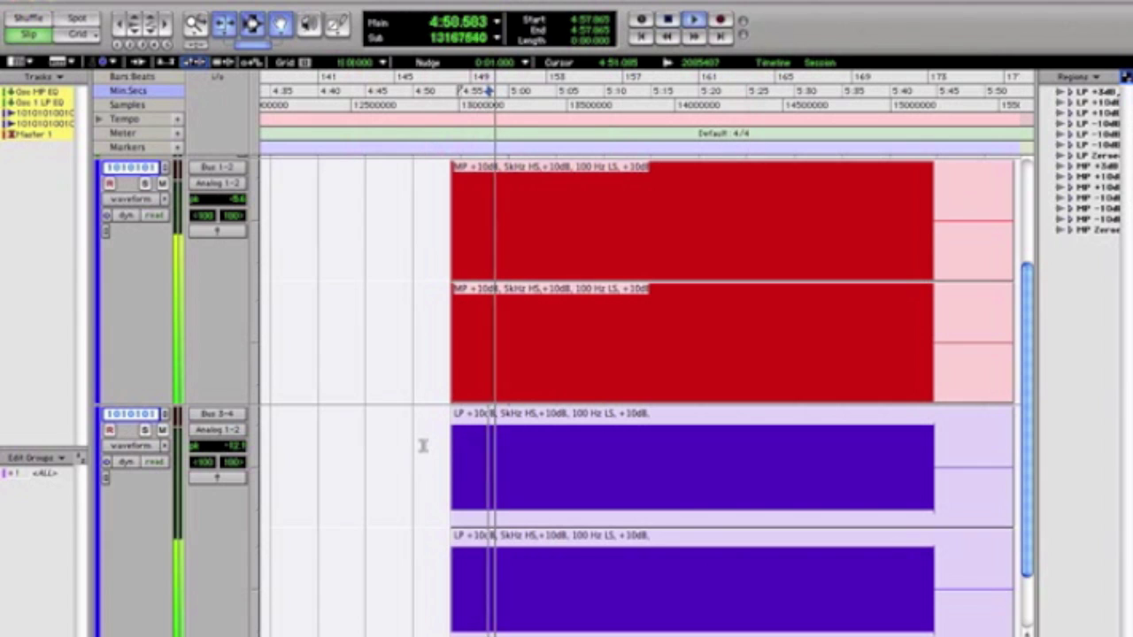
{"action": "key", "text": "space"}
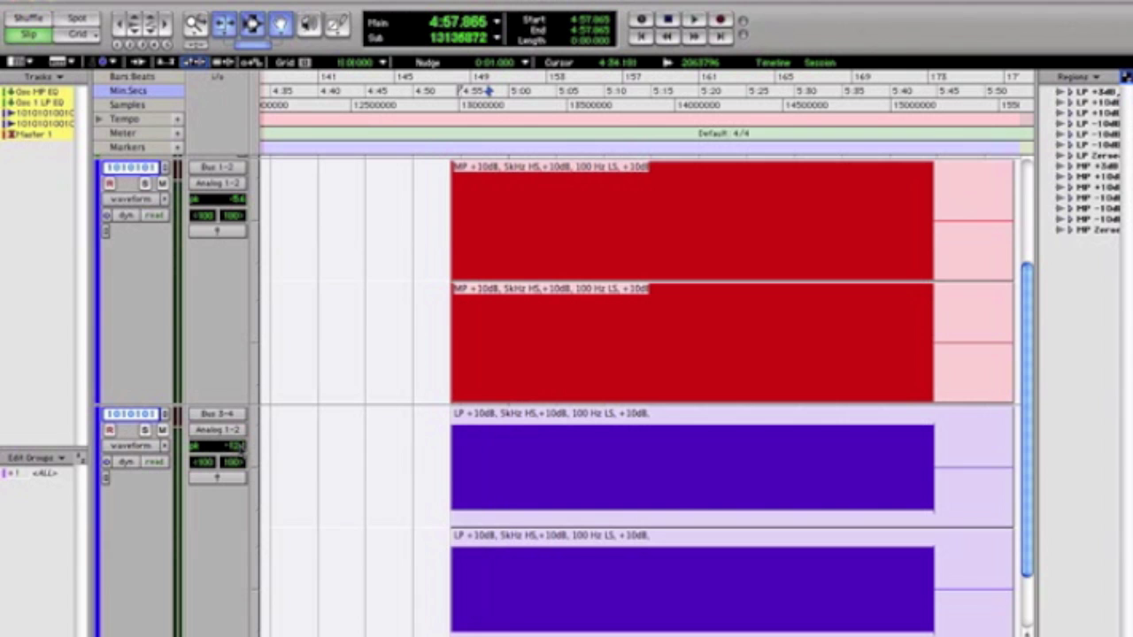
Play the +3dB 5kHz HS / +3dB 100 Hz LS tones from 6:36.782, stop, then replay them
{"action": "scroll", "coordinate": [506, 448], "scroll_direction": "right", "scroll_amount": 10}
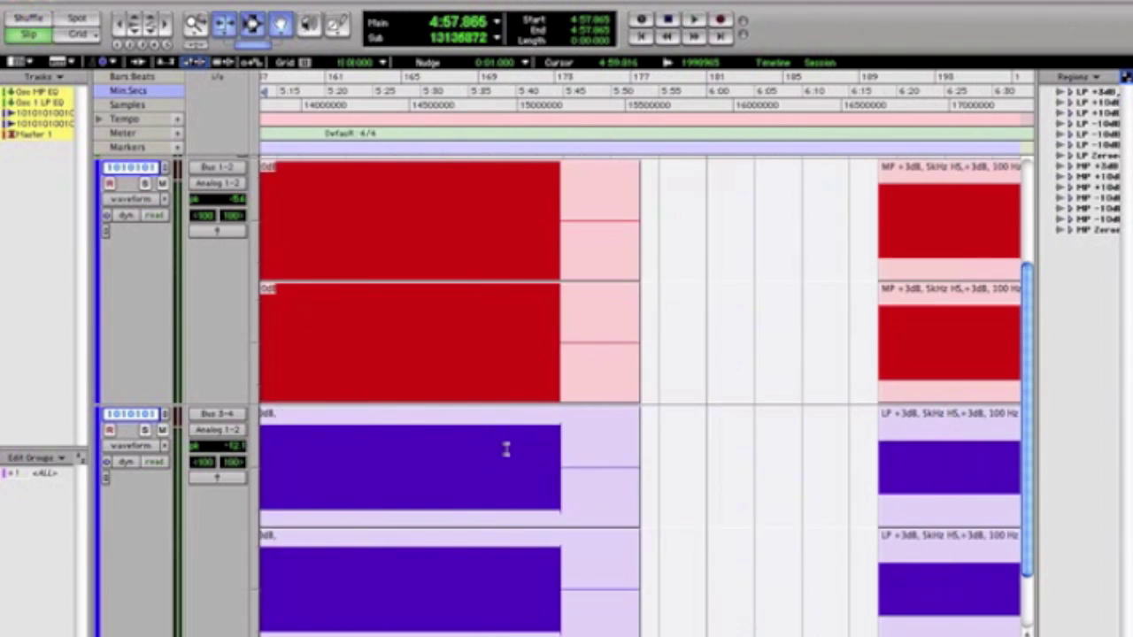
{"action": "left_click", "coordinate": [532, 449]}
{"action": "key", "text": "space"}
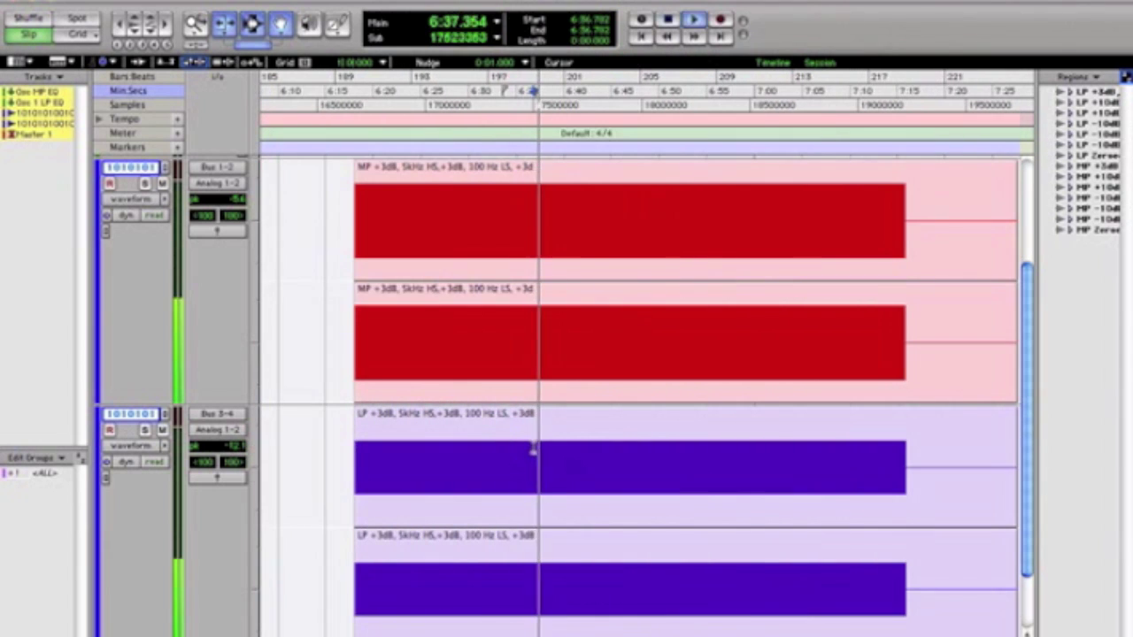
{"action": "key", "text": "space"}
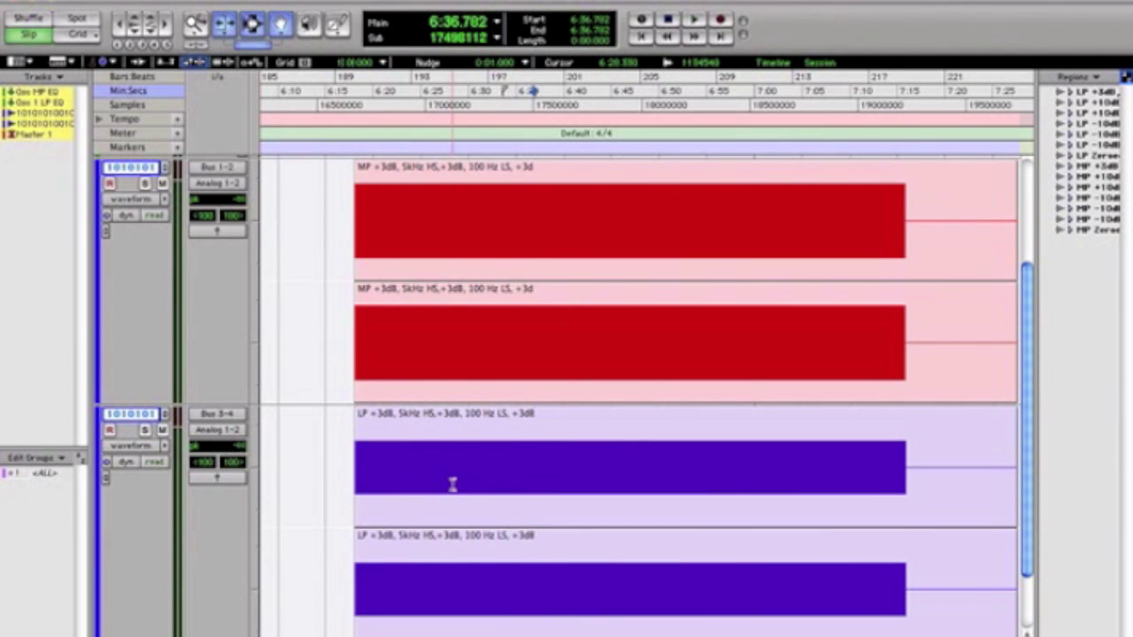
{"action": "key", "text": "space"}
{"action": "key", "text": "space"}
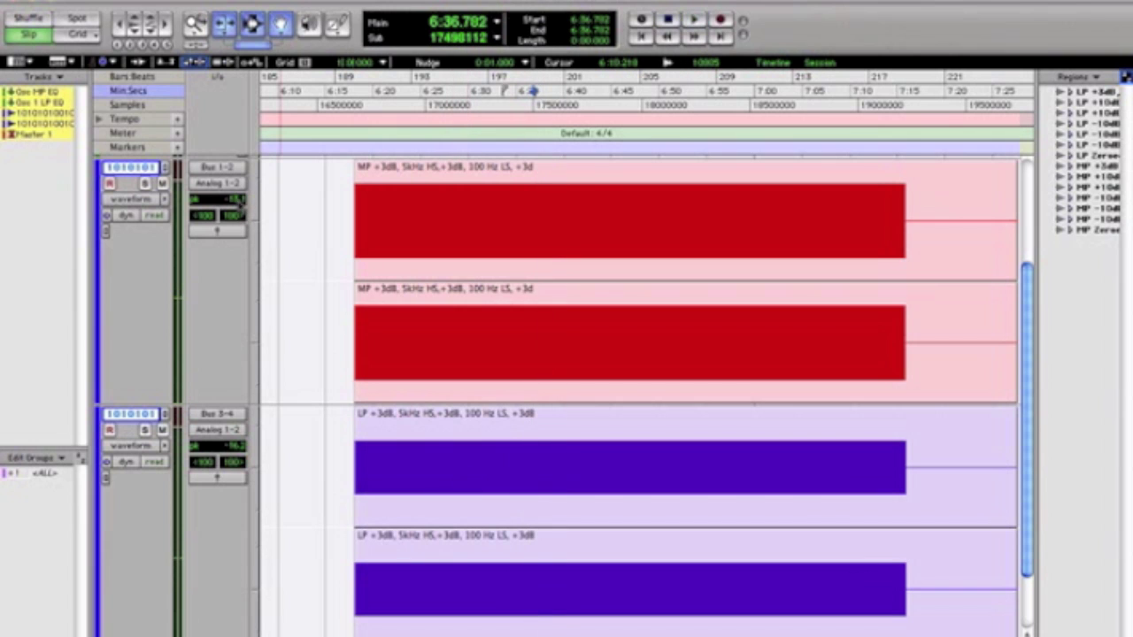
Scroll the timeline right to the +10dB 10kHz HS / +10dB 100 Hz LS tone regions
{"action": "scroll", "coordinate": [375, 221], "scroll_direction": "right", "scroll_amount": 10}
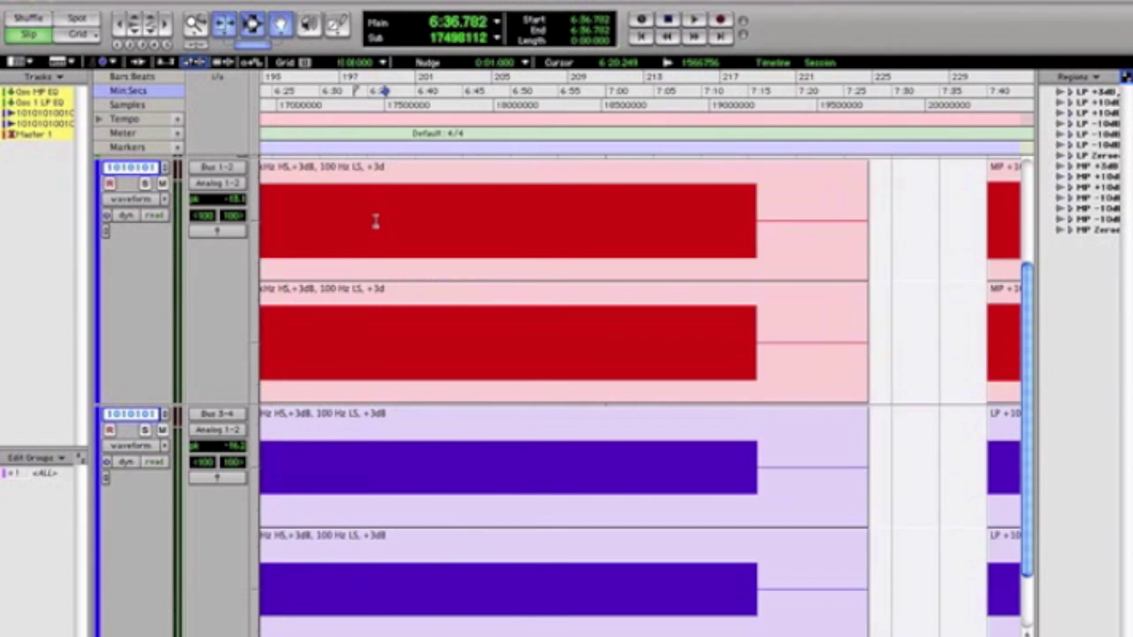
{"action": "scroll", "coordinate": [376, 220], "scroll_direction": "right", "scroll_amount": 3}
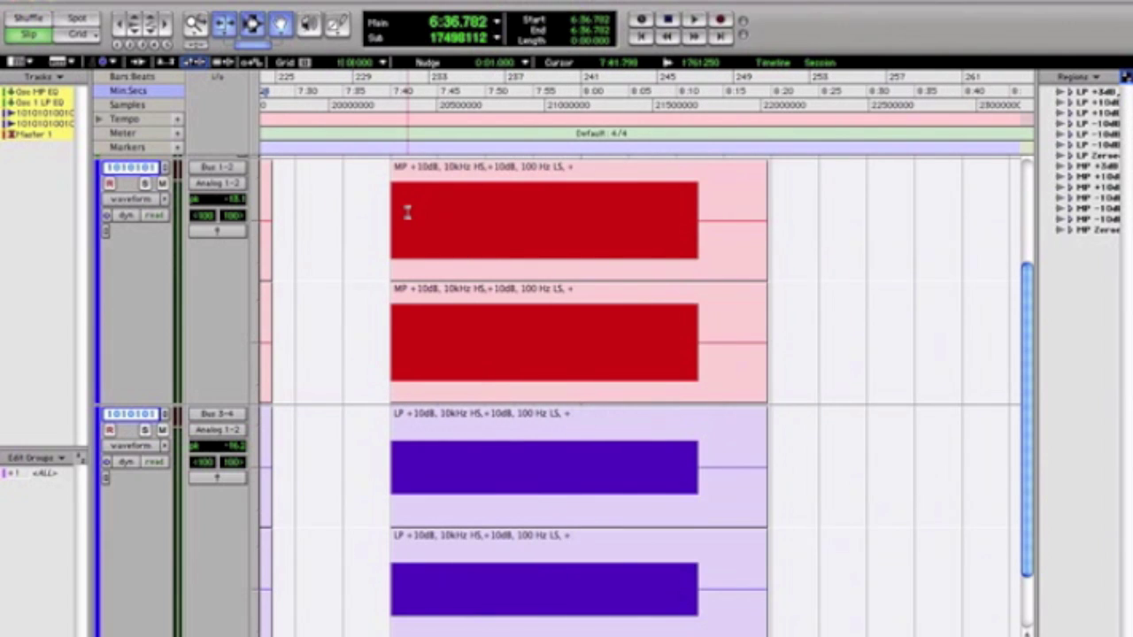